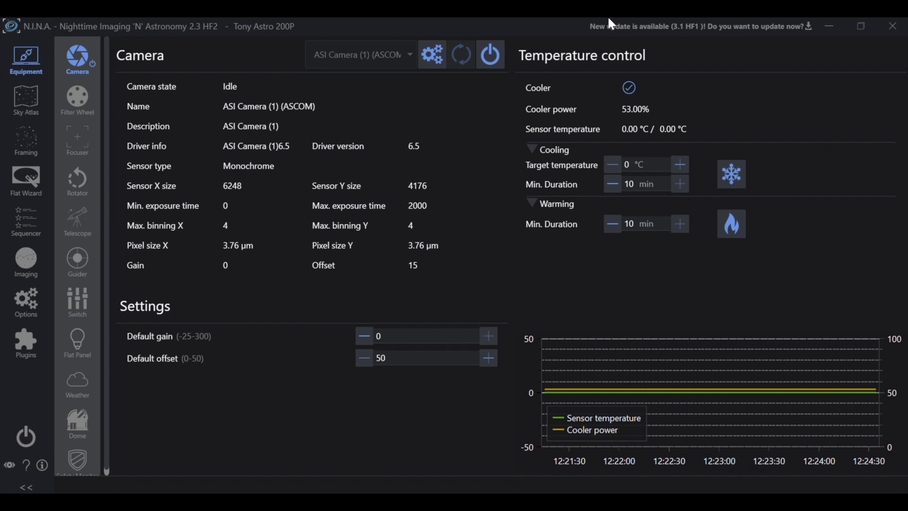
# Bring up the Imaging workspace showing the offset-15, gain-0 snapshot statistics (mean 152.42)
pyautogui.click(610, 25)
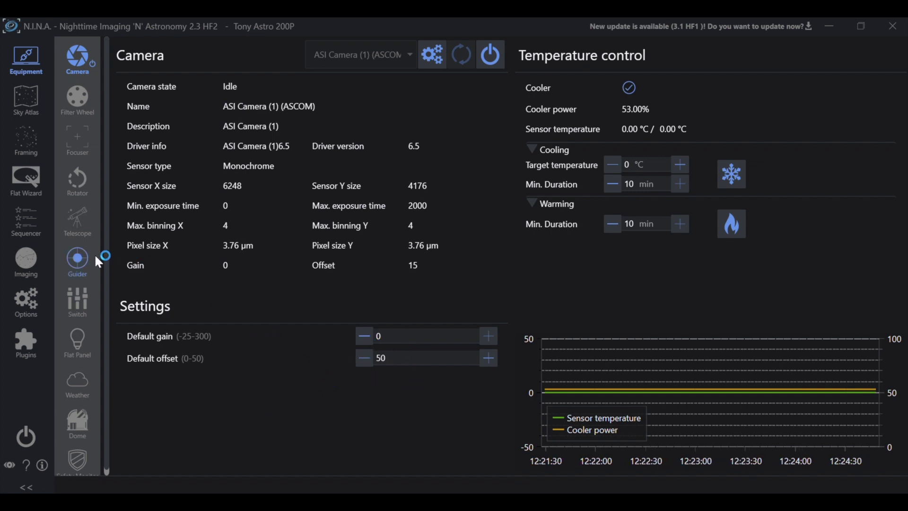
pyautogui.click(29, 261)
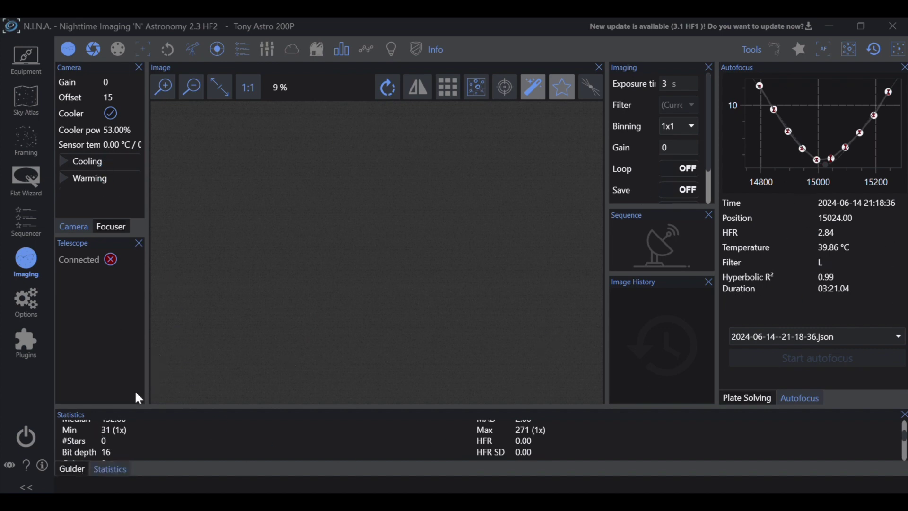
pyautogui.scroll(2, 192, 451)
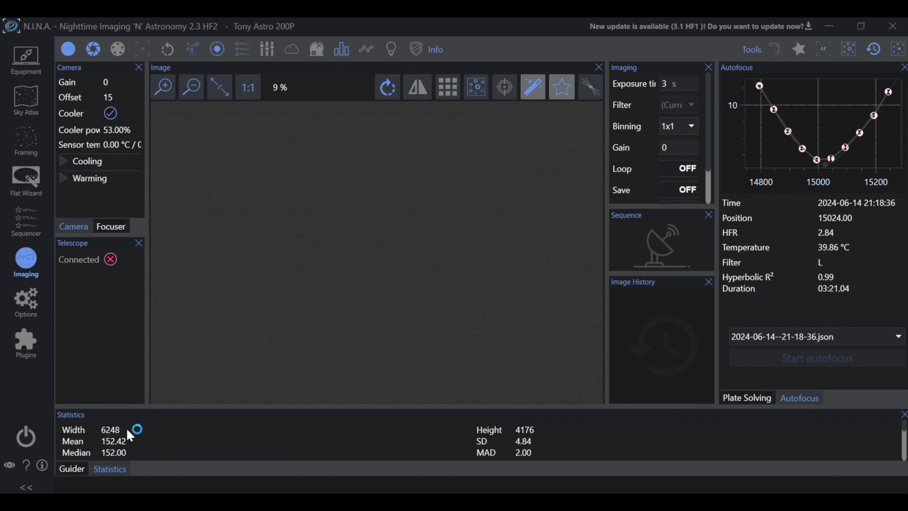
# Undock the Statistics panel and re-dock it larger below the imaging panels, showing Min 31
pyautogui.scroll(-2, 126, 427)
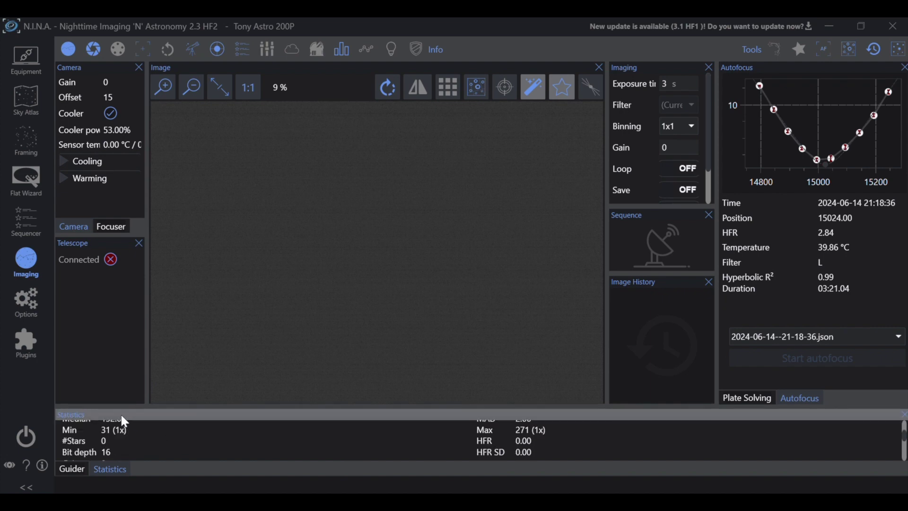
pyautogui.moveTo(121, 416); pyautogui.dragTo(153, 305)
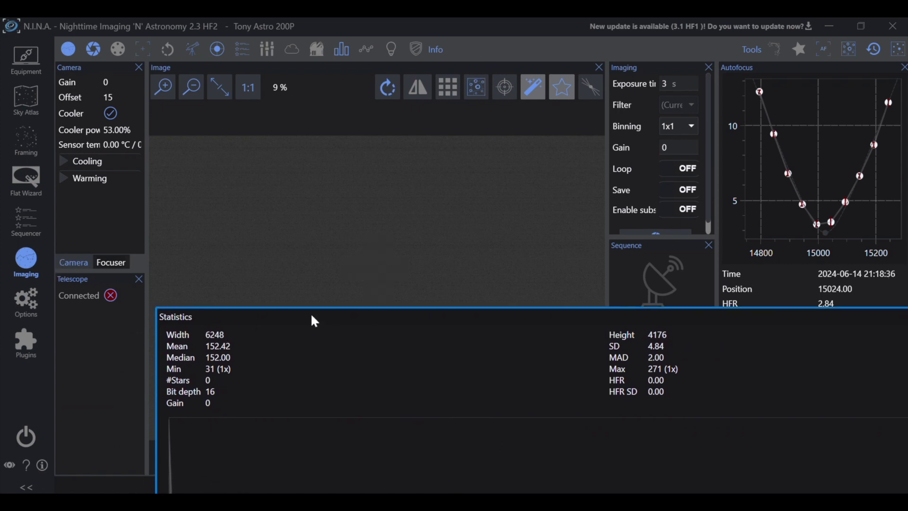
pyautogui.moveTo(314, 321); pyautogui.dragTo(281, 283)
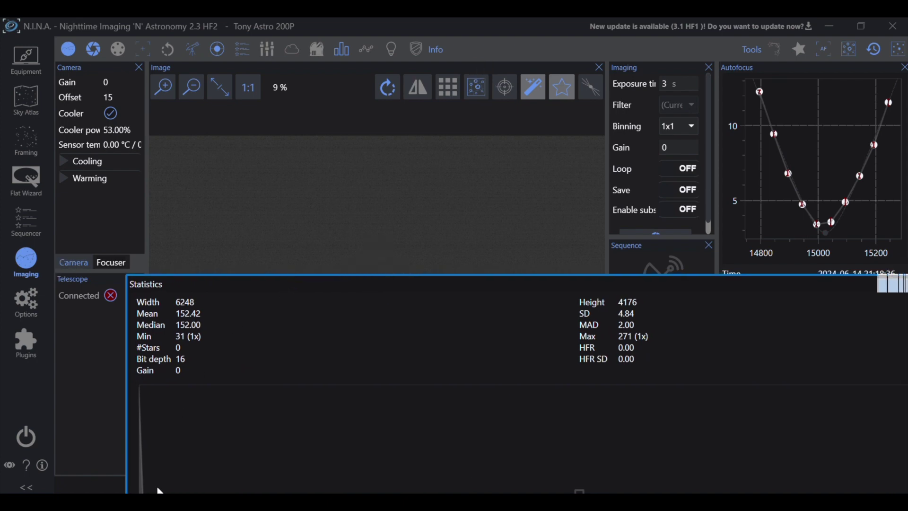
pyautogui.moveTo(219, 286); pyautogui.dragTo(216, 113)
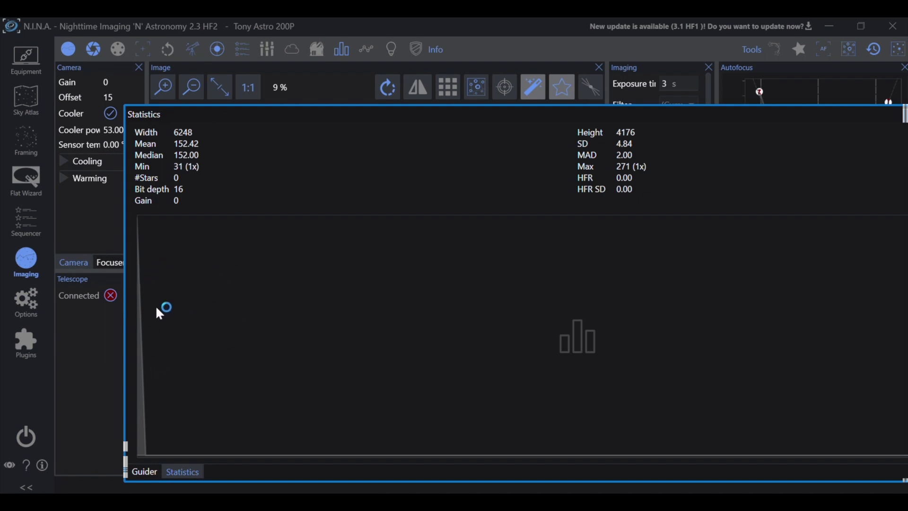
pyautogui.moveTo(275, 118); pyautogui.dragTo(218, 300)
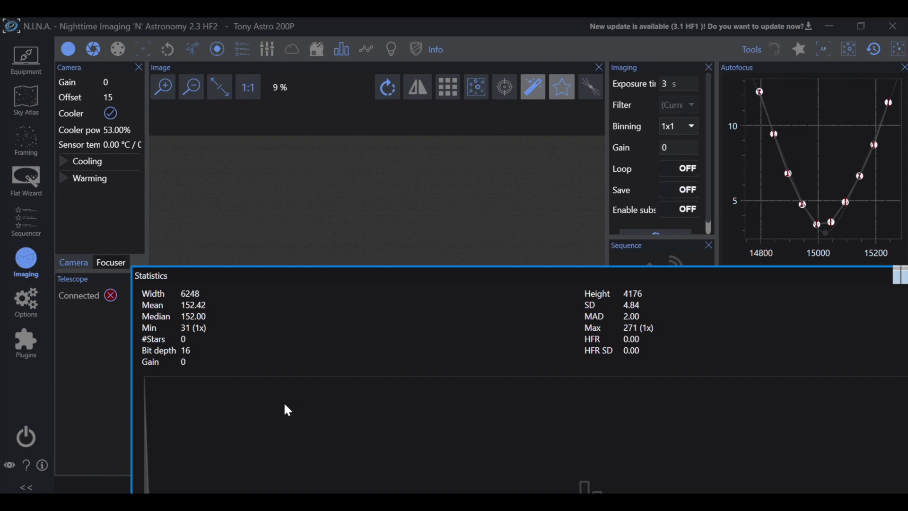
# Take a 0.0001 s bias snapshot at offset 50, then return to the Camera equipment page
pyautogui.click(667, 83)
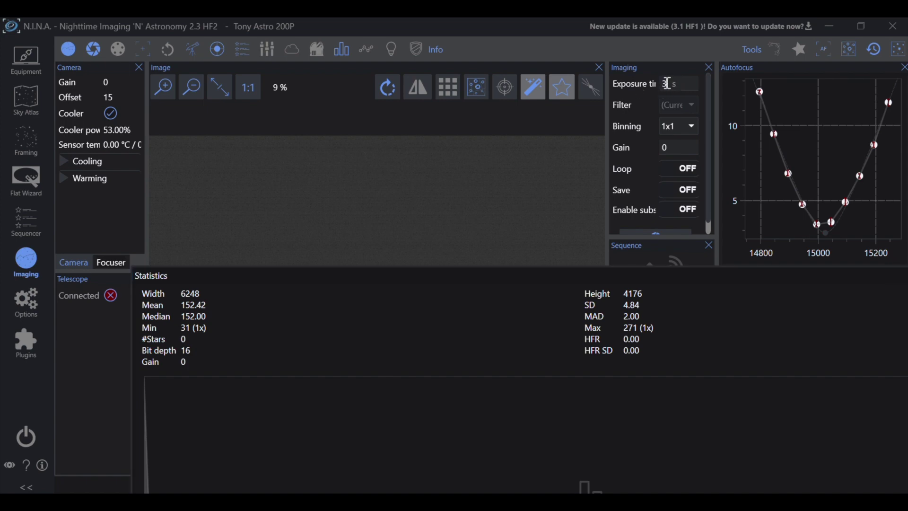
pyautogui.write('.0001')
pyautogui.scroll(-1, 648, 136)
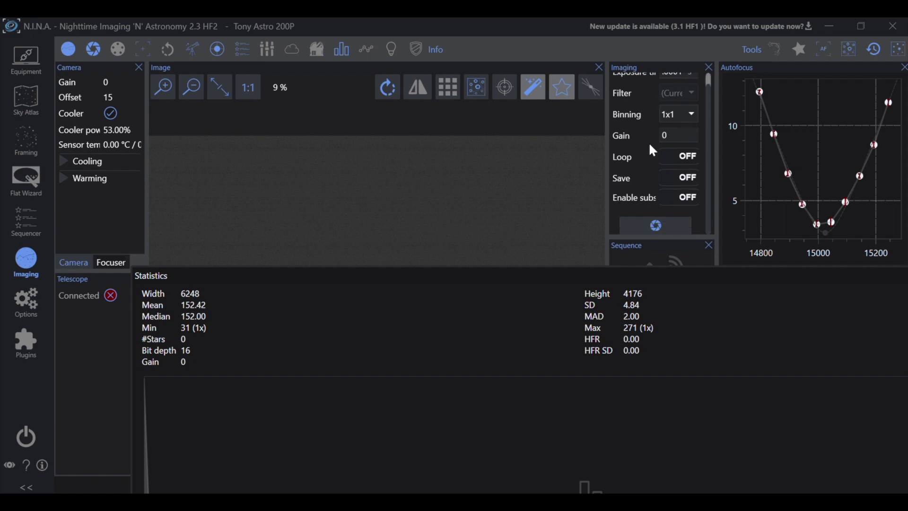
pyautogui.click(647, 224)
pyautogui.click(32, 60)
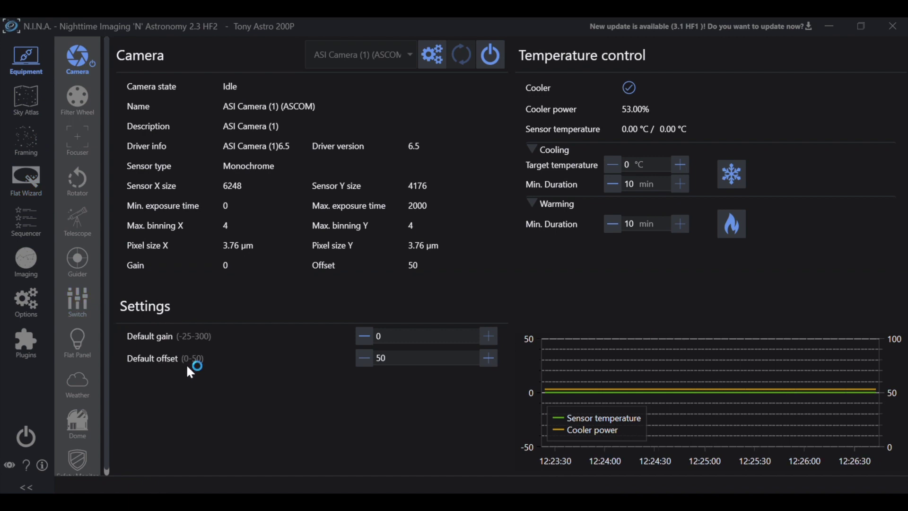
pyautogui.click(41, 265)
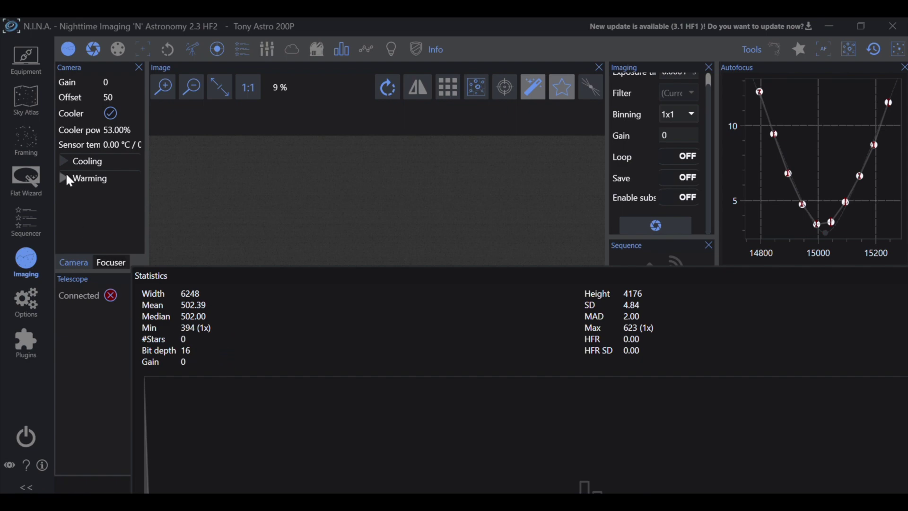
pyautogui.click(27, 60)
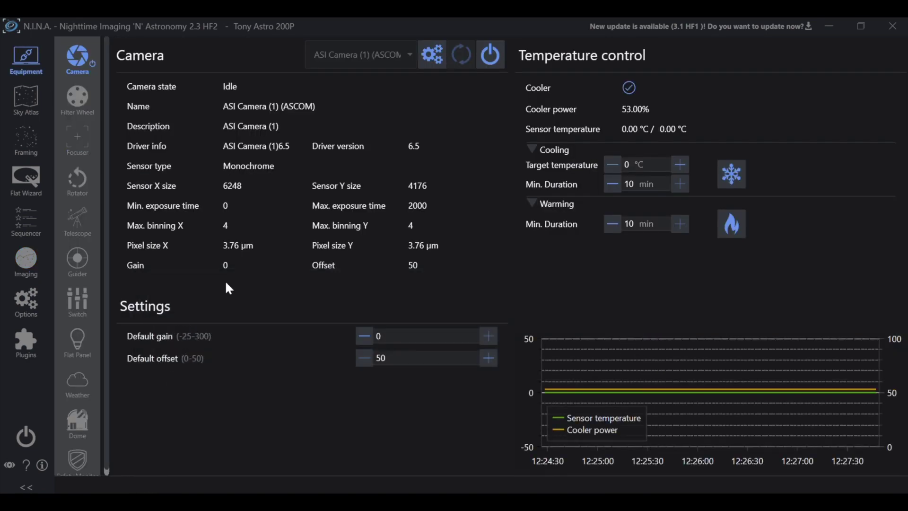
# Set the camera's default offset to 0
pyautogui.click(396, 355)
pyautogui.write('0')
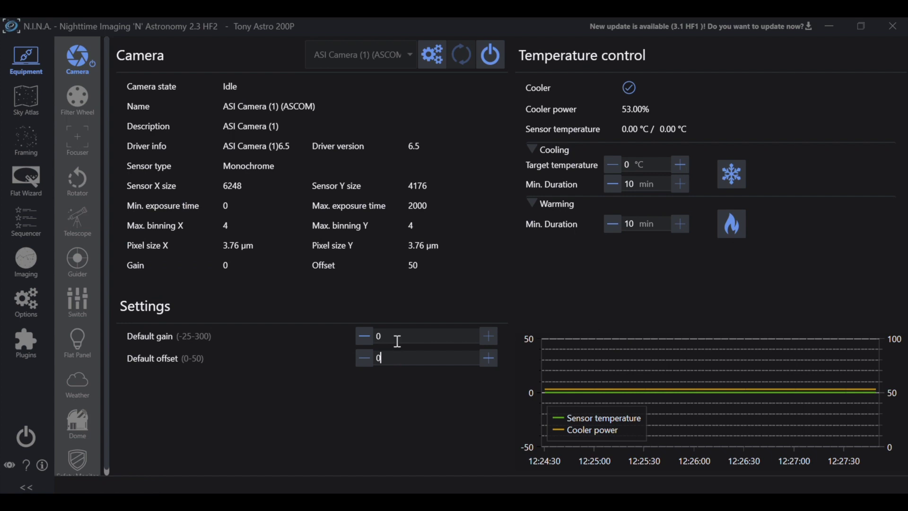
pyautogui.click(395, 335)
# Take a bias snapshot at offset 0, clipping to Min 0 ADU, then return to the Camera page
pyautogui.click(26, 260)
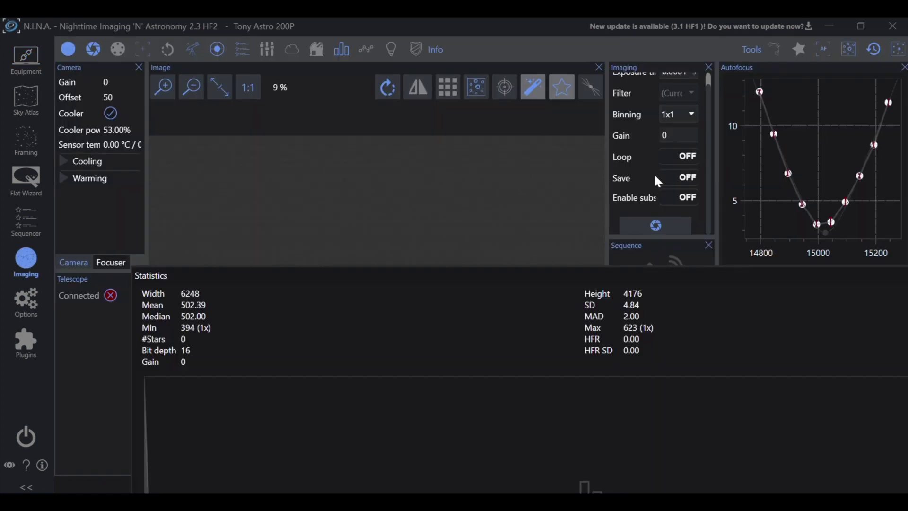
pyautogui.click(648, 230)
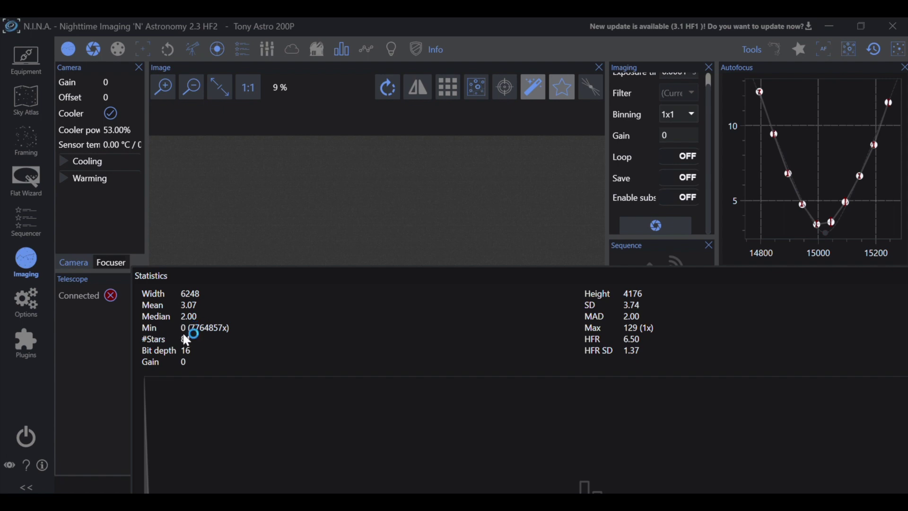
pyautogui.click(34, 59)
# Set the default offset to 5 and take a bias snapshot
pyautogui.doubleClick(421, 352)
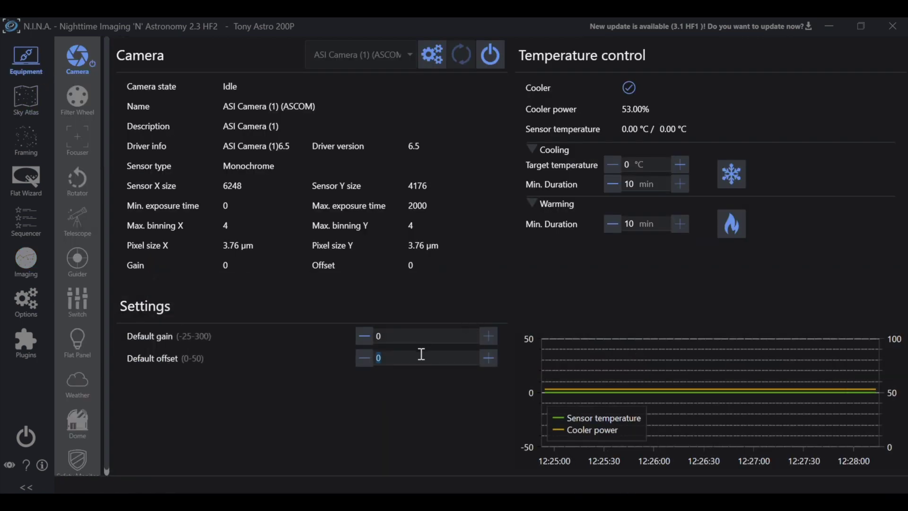
pyautogui.write('5')
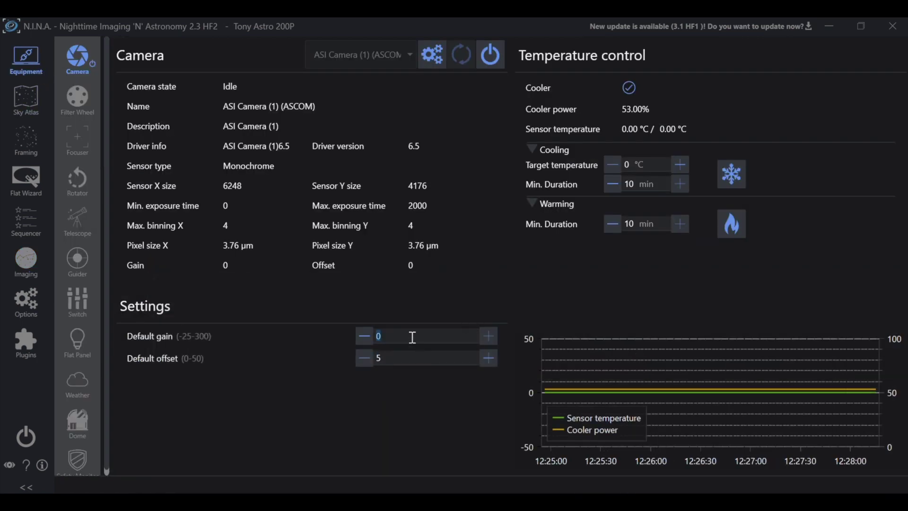
pyautogui.click(26, 259)
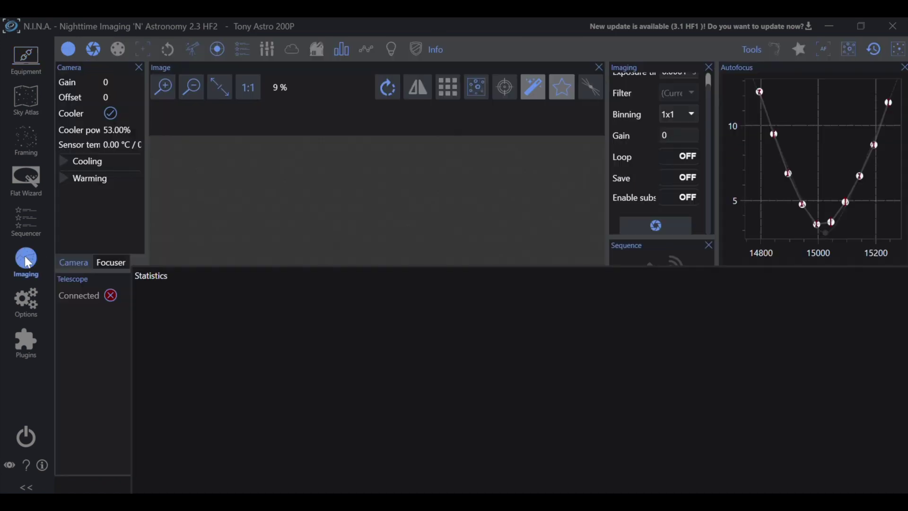
pyautogui.click(648, 223)
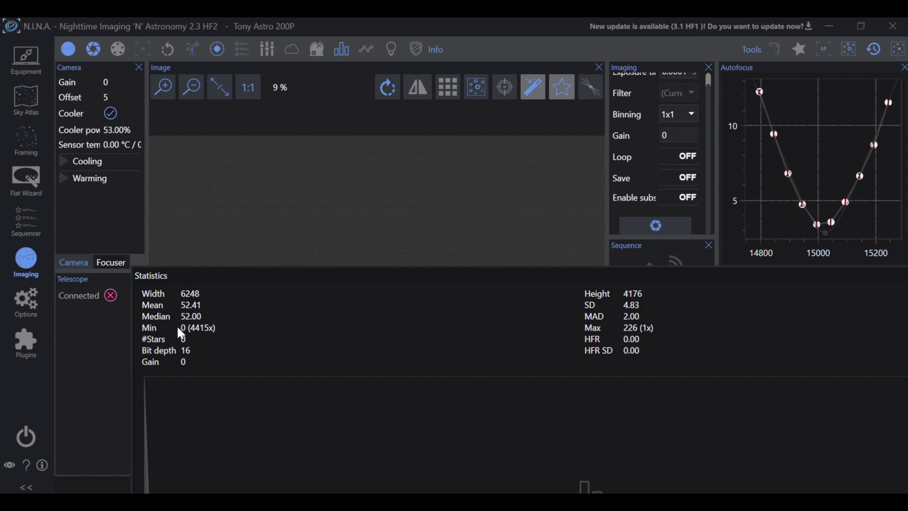
# Check the offset-5 snapshot statistics (Min 0 ADU, mean 52.41), then return to the Camera page
pyautogui.click(26, 71)
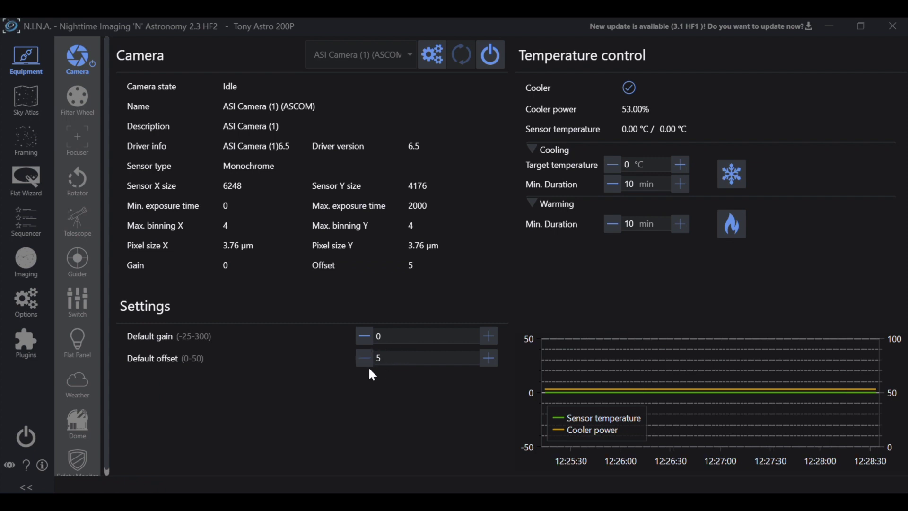
pyautogui.click(26, 261)
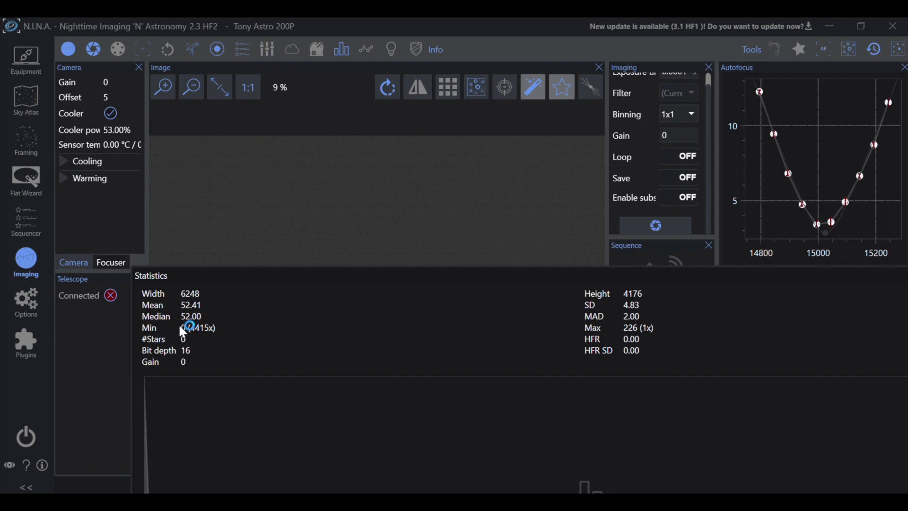
pyautogui.click(25, 60)
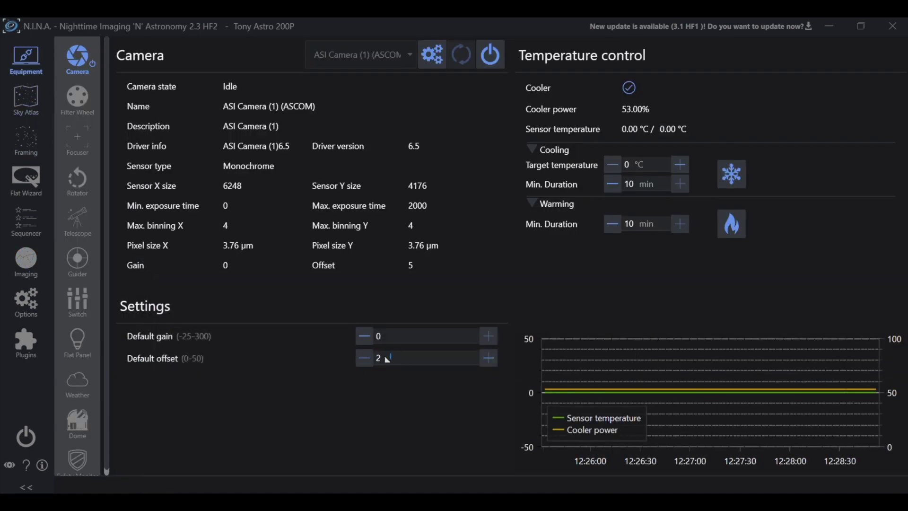
# Enter default offset 20 and take a bias snapshot reading Min 66 ADU, mean 202.41
pyautogui.write('0')
pyautogui.click(391, 333)
pyautogui.click(21, 259)
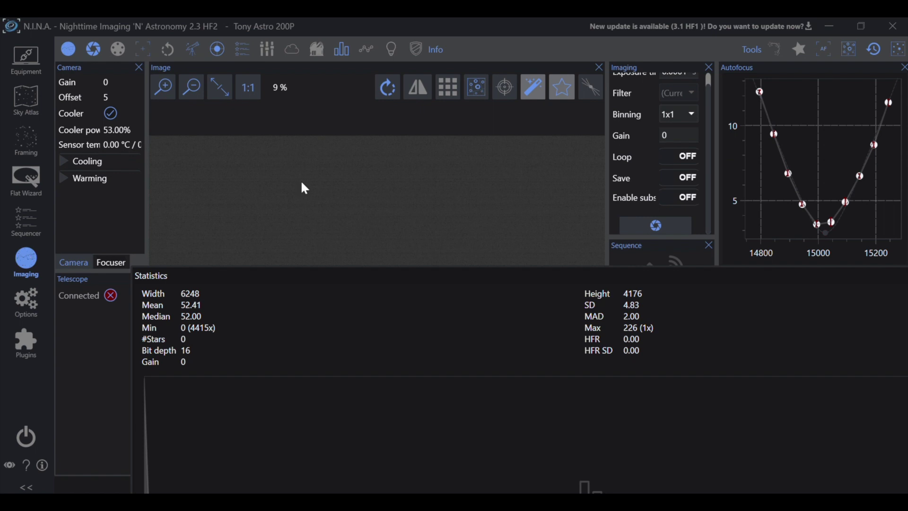
pyautogui.click(660, 224)
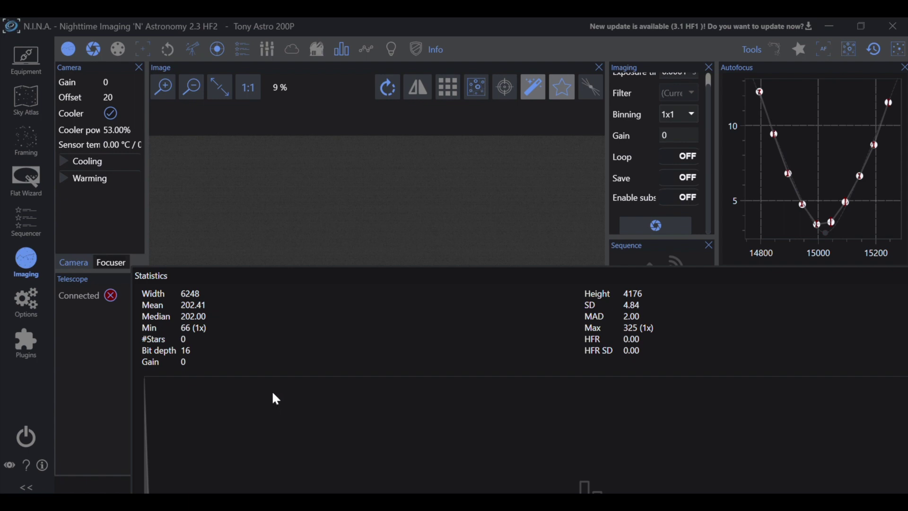
# Take two more offset-20 bias snapshots (Min 75, max 344), then return to the Camera page
pyautogui.click(630, 226)
pyautogui.click(654, 226)
pyautogui.click(27, 57)
# Change the camera's default offset to 15
pyautogui.click(399, 360)
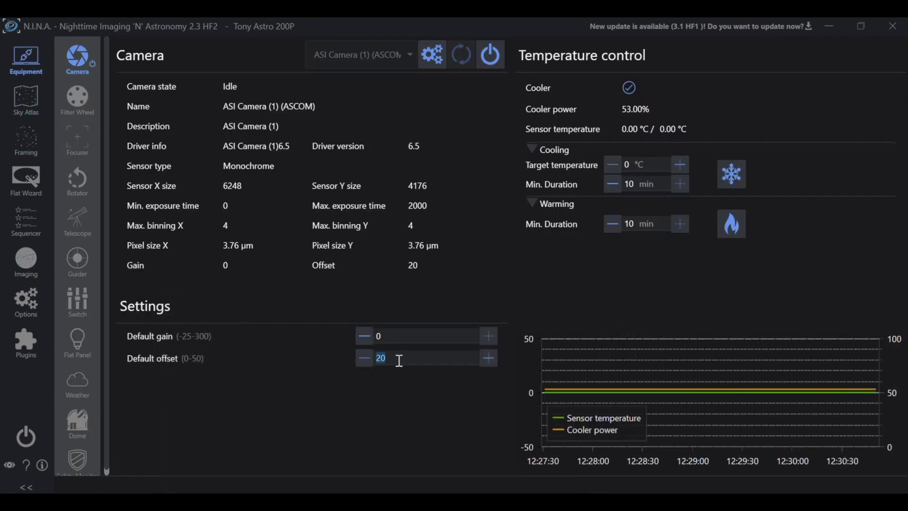
pyautogui.write('15')
pyautogui.click(401, 339)
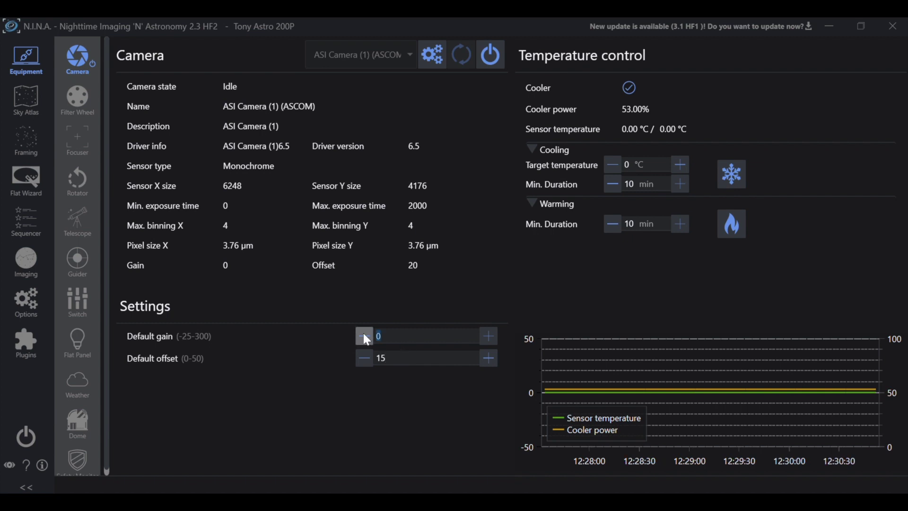
# Take four bias snapshots at offset 15 (Min 29, max 266, mean 152.40), then return to Camera
pyautogui.click(26, 260)
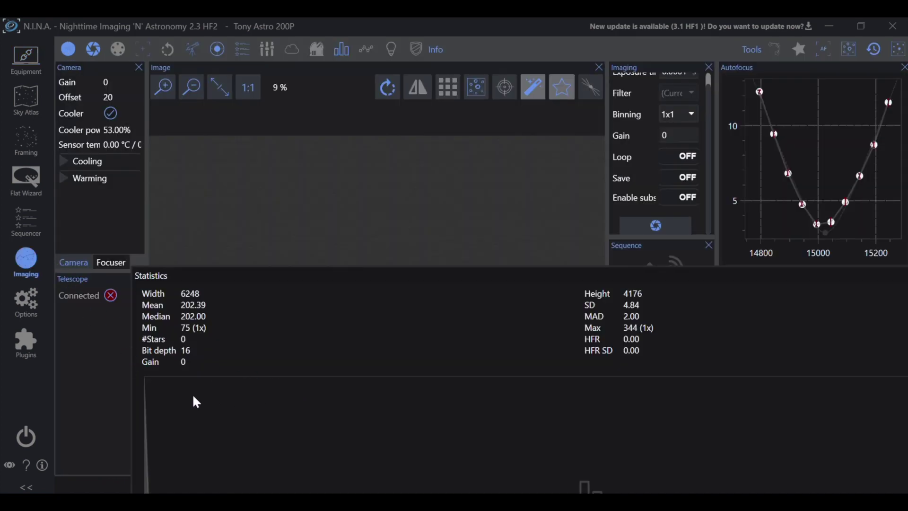
pyautogui.click(626, 225)
pyautogui.click(655, 225)
pyautogui.click(652, 224)
pyautogui.click(625, 226)
pyautogui.click(36, 55)
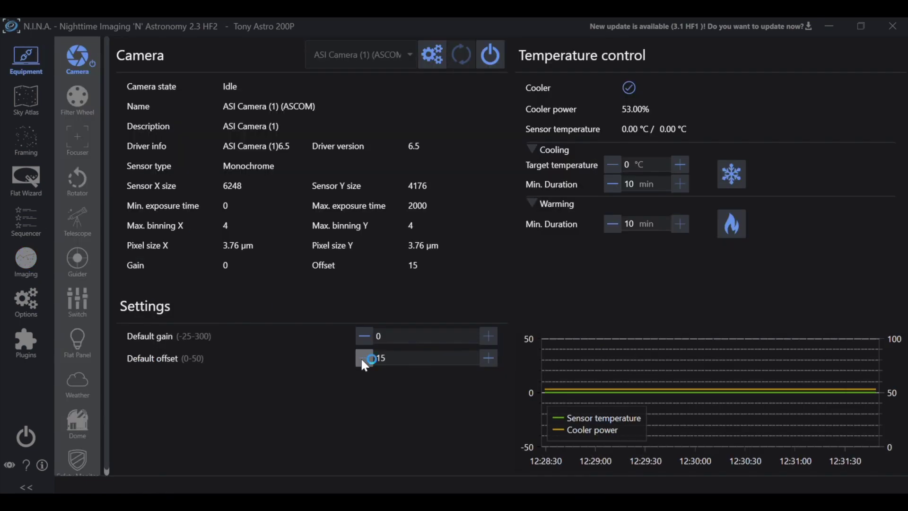
# Set the camera's default offset to 18
pyautogui.doubleClick(397, 357)
pyautogui.write('20')
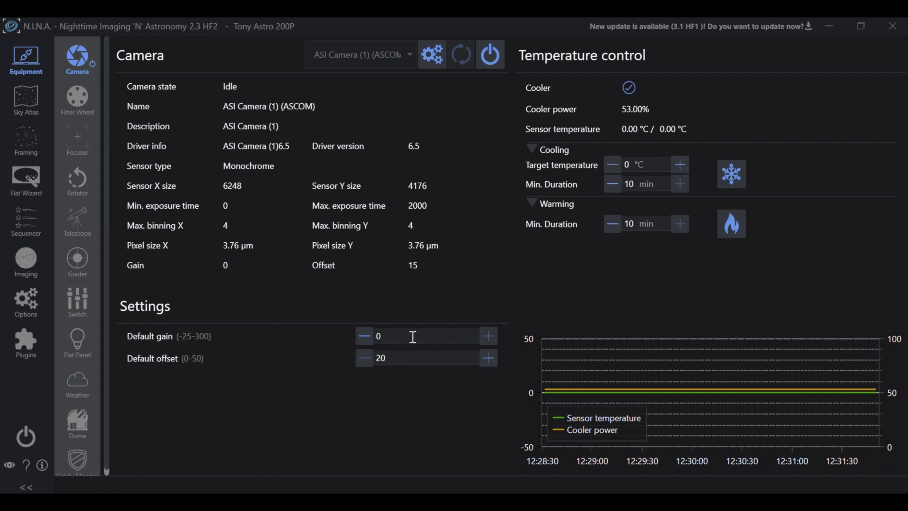
pyautogui.press('BackSpace')
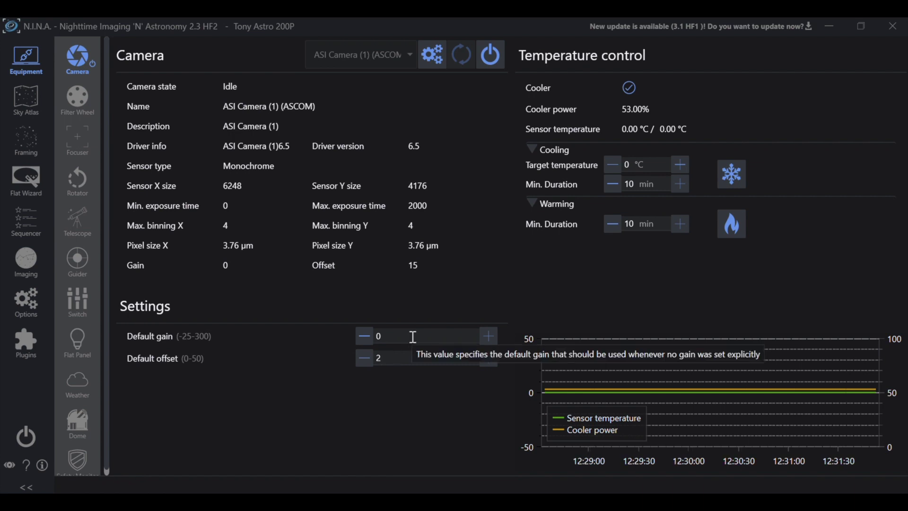
pyautogui.press('BackSpace')
pyautogui.write('18')
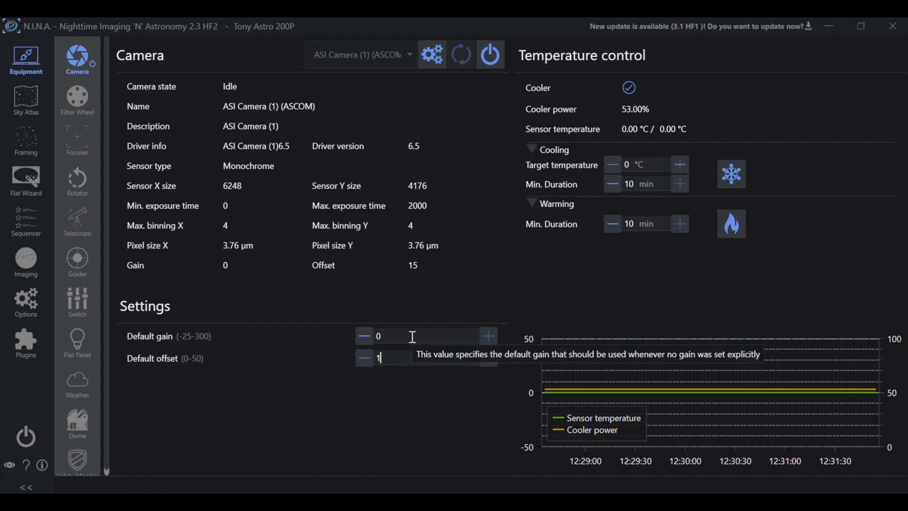
pyautogui.doubleClick(413, 336)
# Take five bias snapshots at offset 18 (Min 62, max 297, mean 182.40), then return to Camera
pyautogui.click(26, 260)
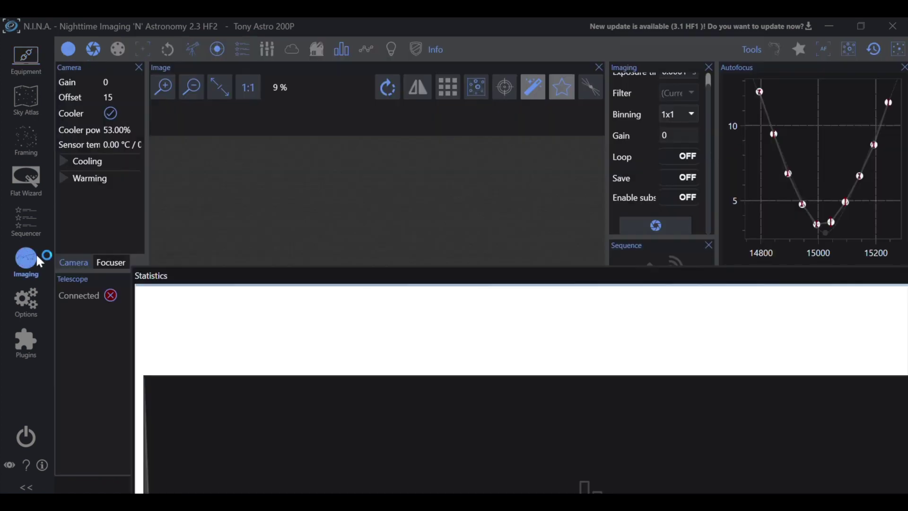
pyautogui.click(655, 226)
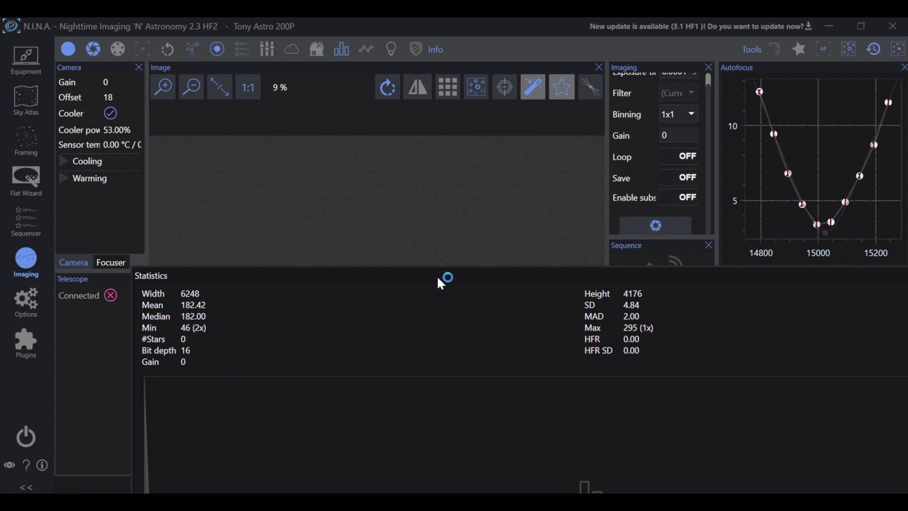
pyautogui.click(656, 226)
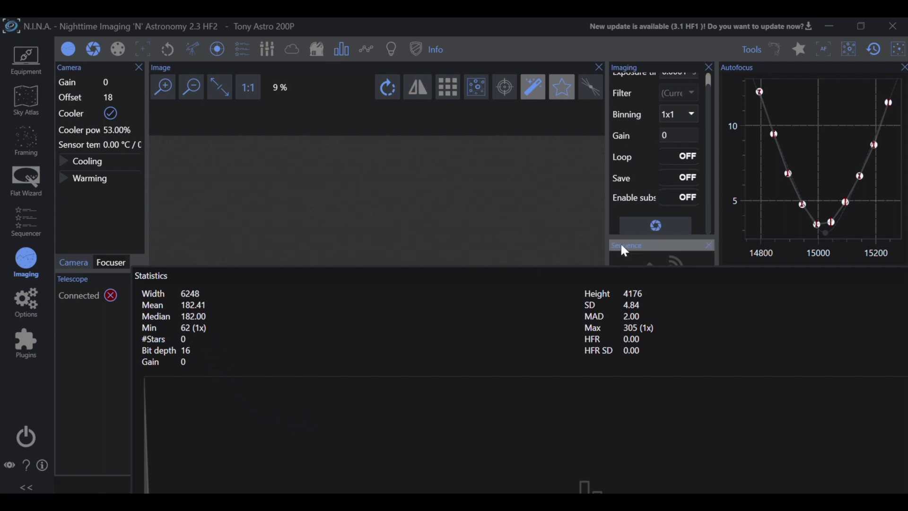
pyautogui.click(670, 226)
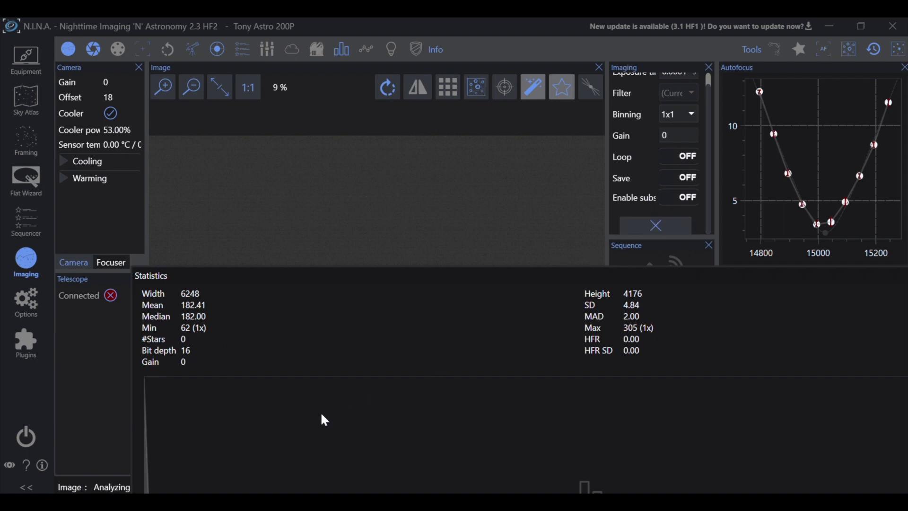
pyautogui.click(661, 221)
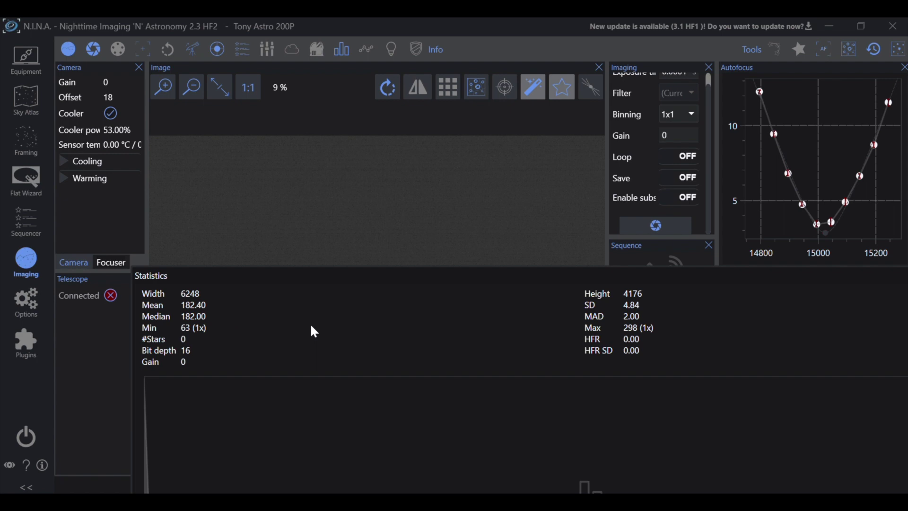
pyautogui.click(643, 224)
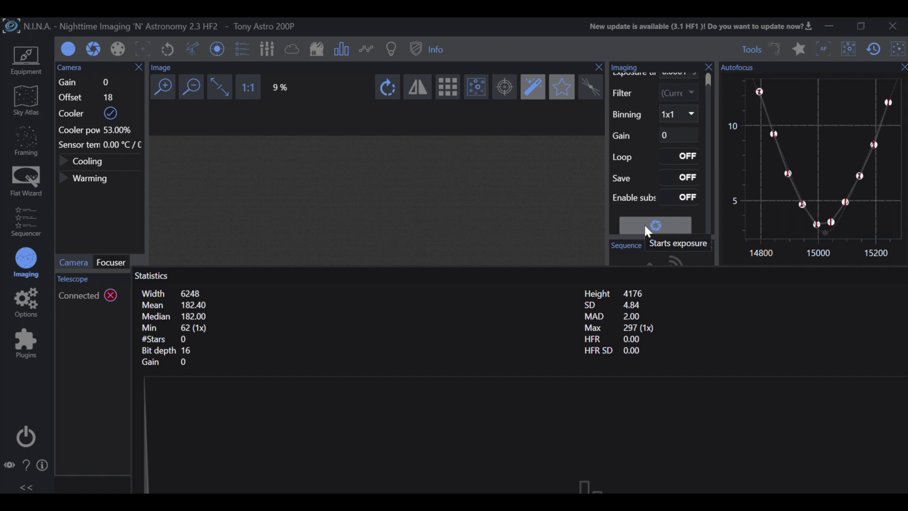
pyautogui.click(38, 64)
# Set the default offset back to 50 and start a new bias snapshot on the Imaging page
pyautogui.doubleClick(411, 356)
pyautogui.write('5')
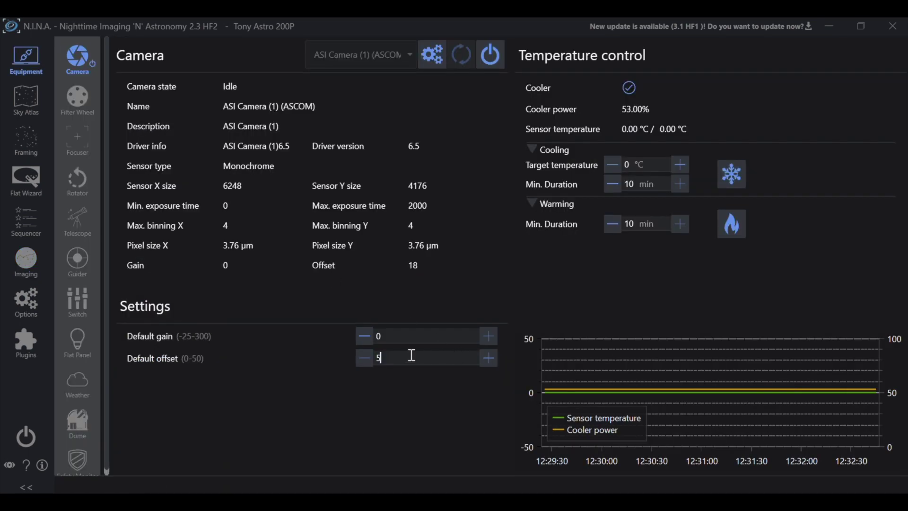
pyautogui.write('0')
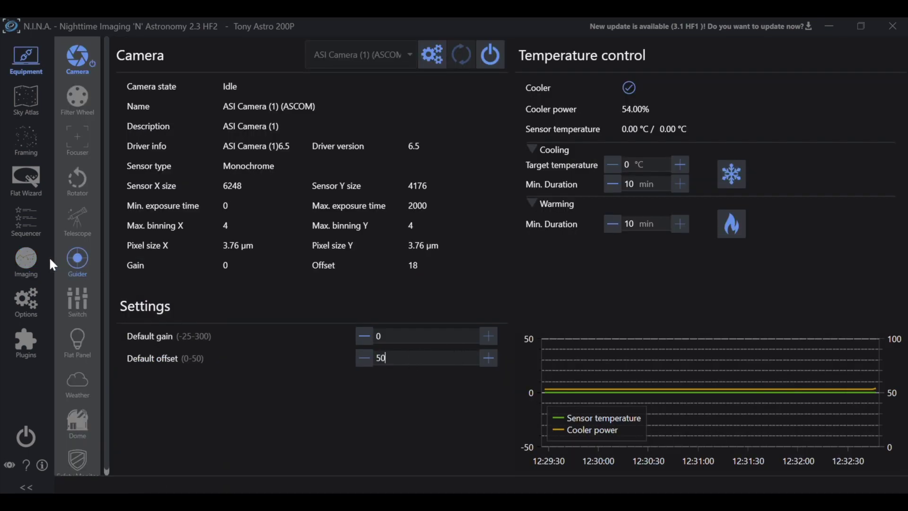
pyautogui.click(26, 261)
pyautogui.click(648, 226)
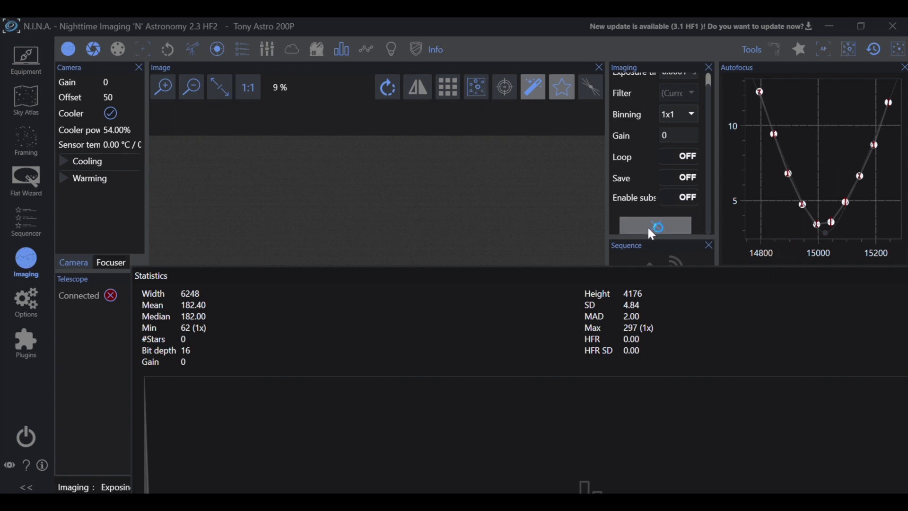